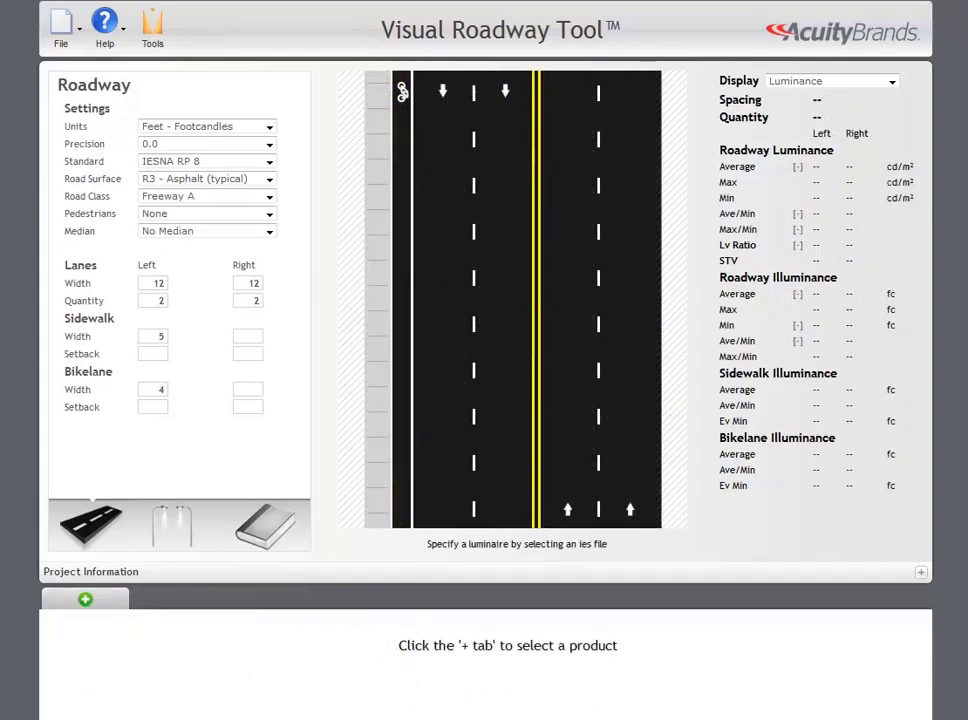
Add the 115 15M R2 FG HP luminaire from the Roadway-115 Cutoff family as type A.
{"action": "left_click", "coordinate": [85, 599]}
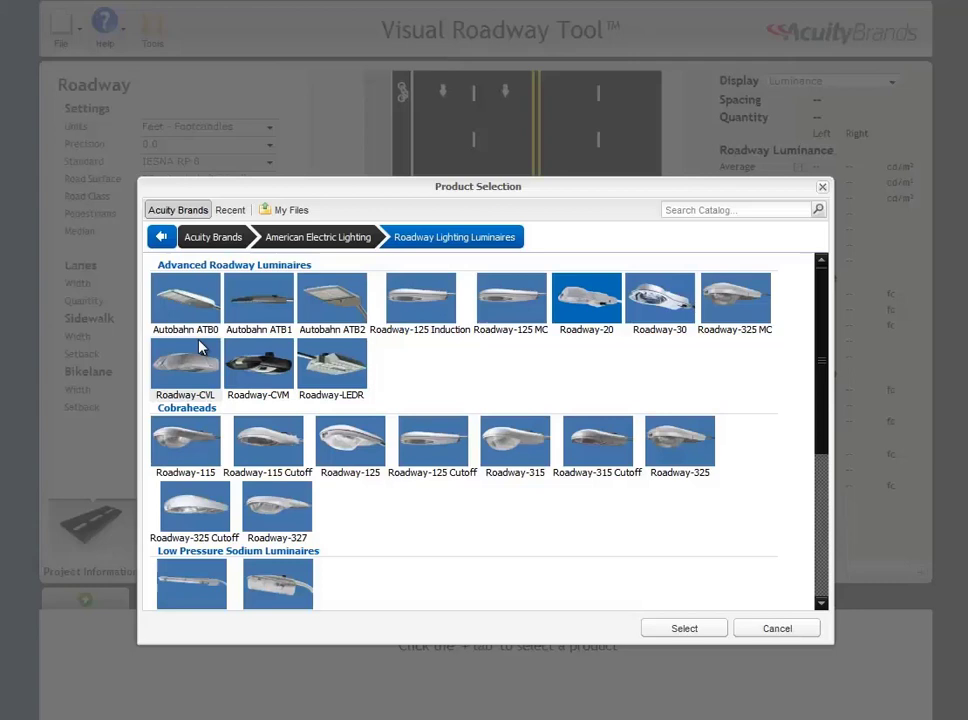
{"action": "left_click", "coordinate": [245, 450]}
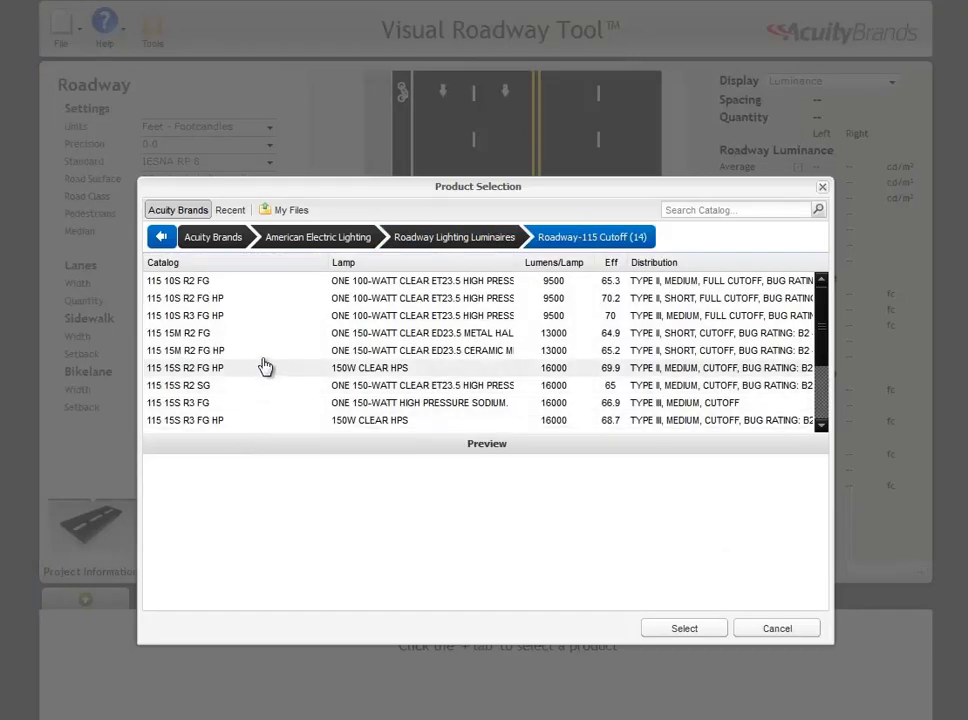
{"action": "left_click", "coordinate": [267, 358]}
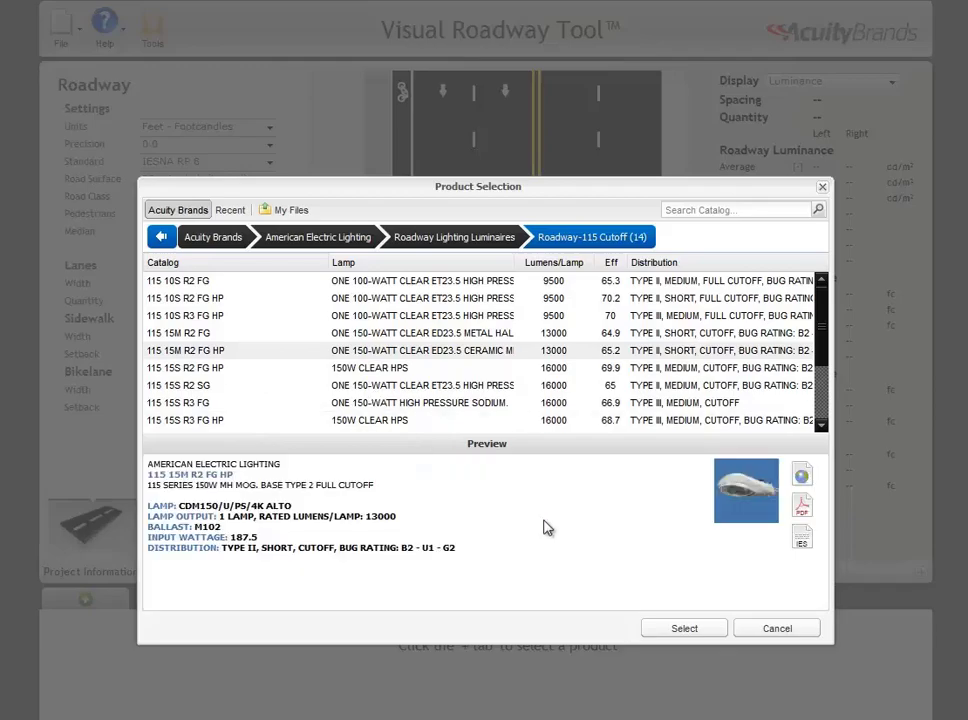
{"action": "left_click", "coordinate": [679, 628]}
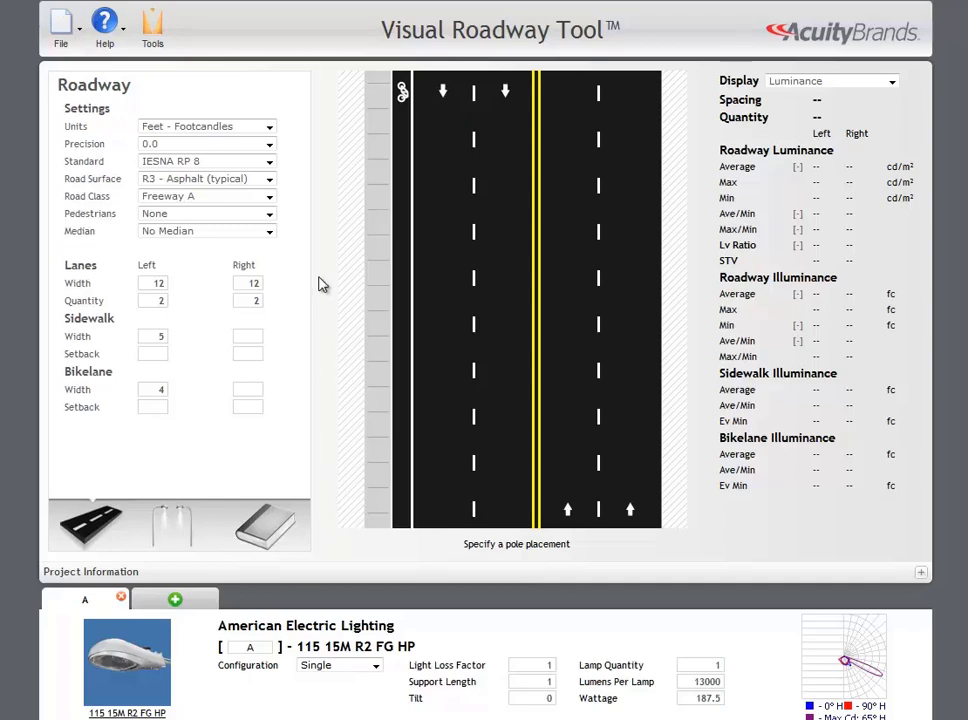
Keep Feet - Footcandles as the units and 0.0 as the precision.
{"action": "left_click", "coordinate": [270, 128]}
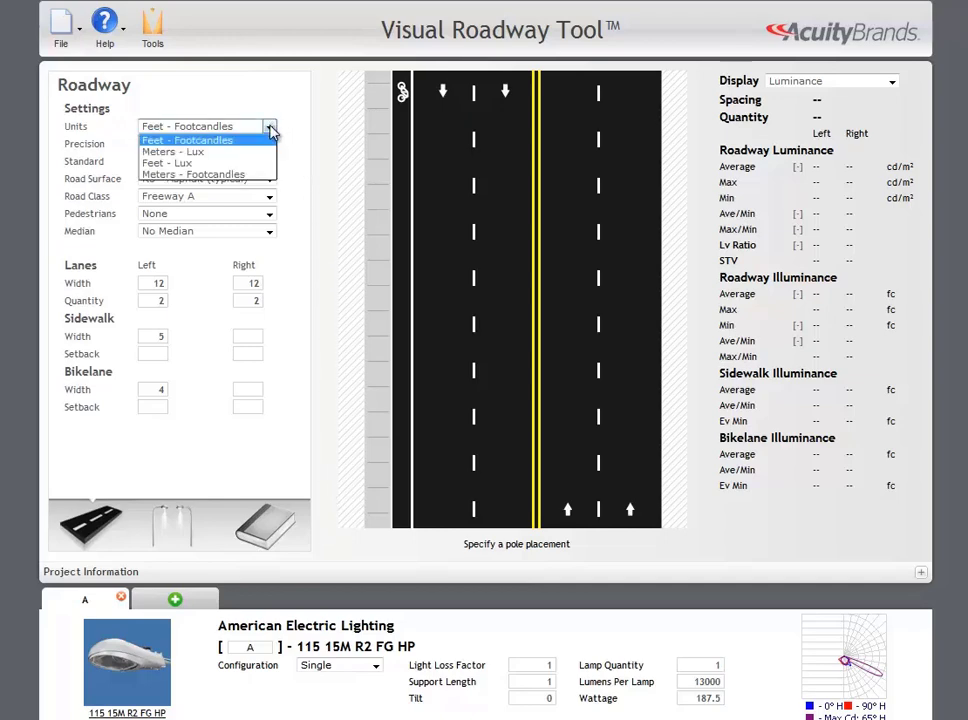
{"action": "left_click", "coordinate": [270, 128]}
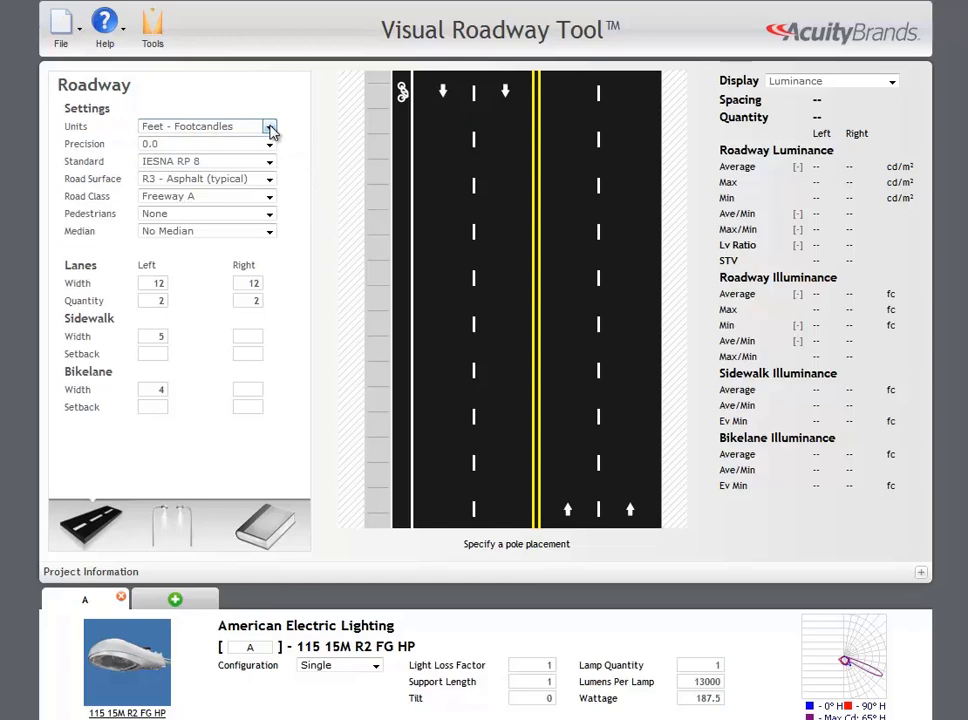
{"action": "left_click", "coordinate": [270, 145]}
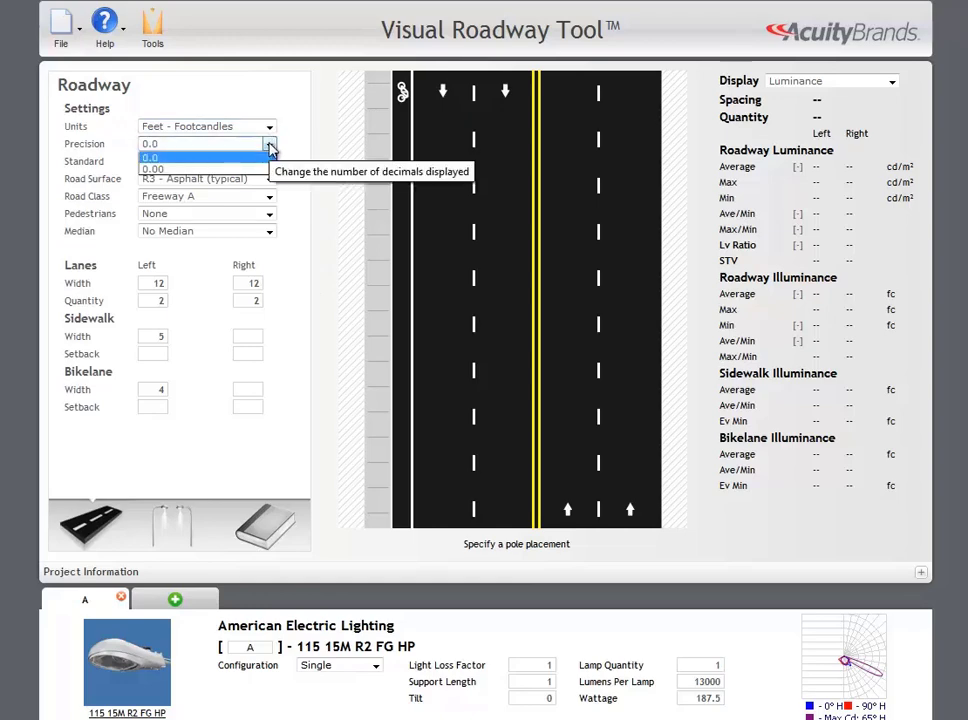
{"action": "left_click", "coordinate": [270, 146]}
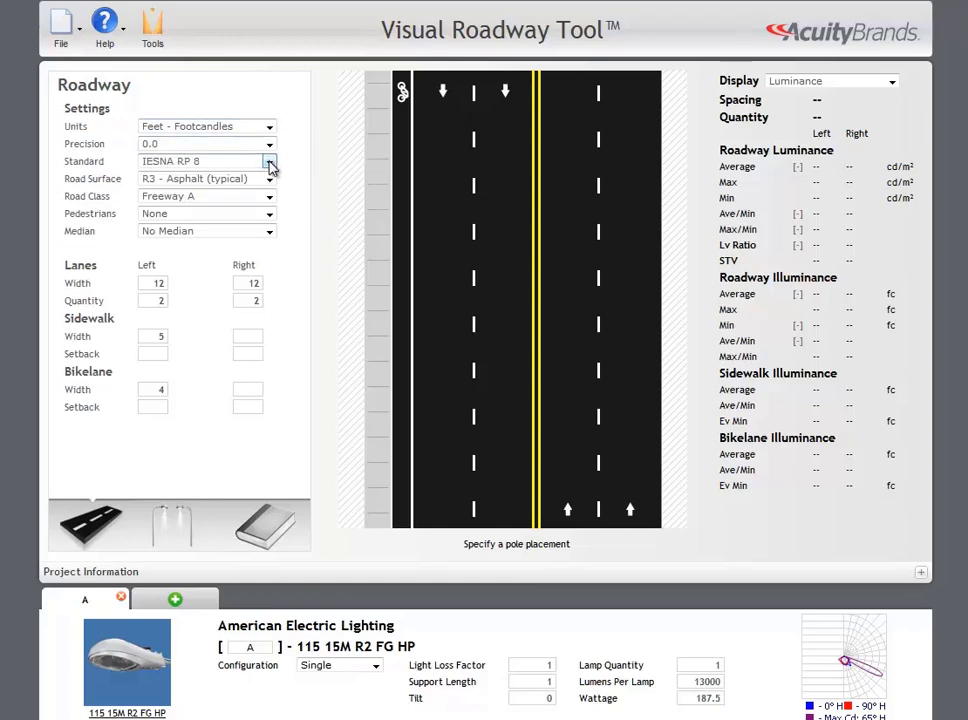
Switch the design standard from IESNA RP 8 to BS EN 13201.
{"action": "left_click", "coordinate": [270, 163]}
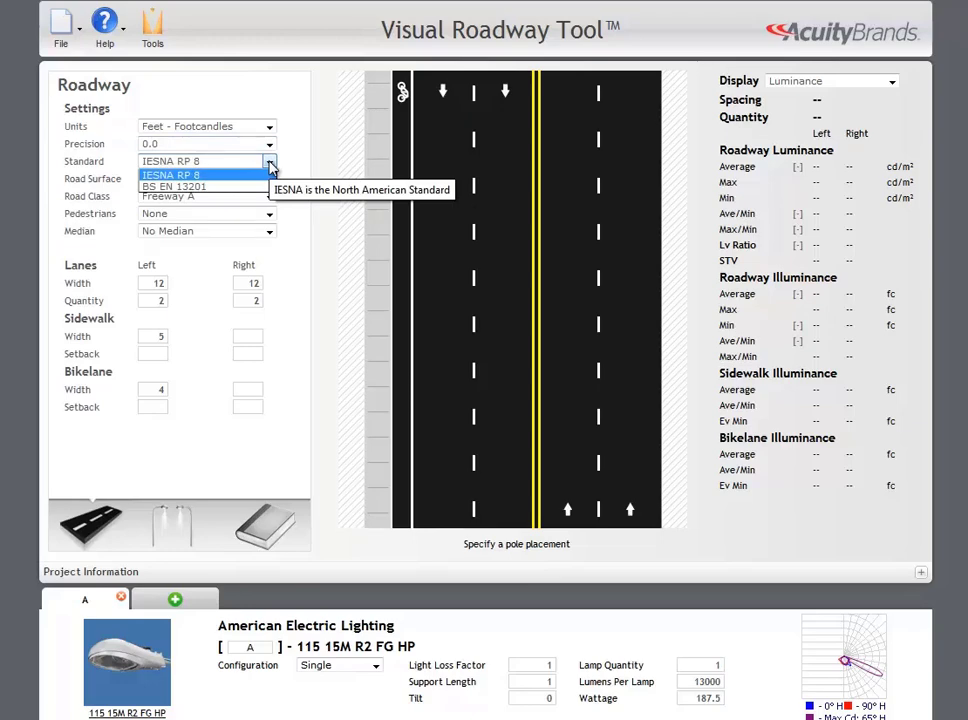
{"action": "left_click", "coordinate": [270, 163]}
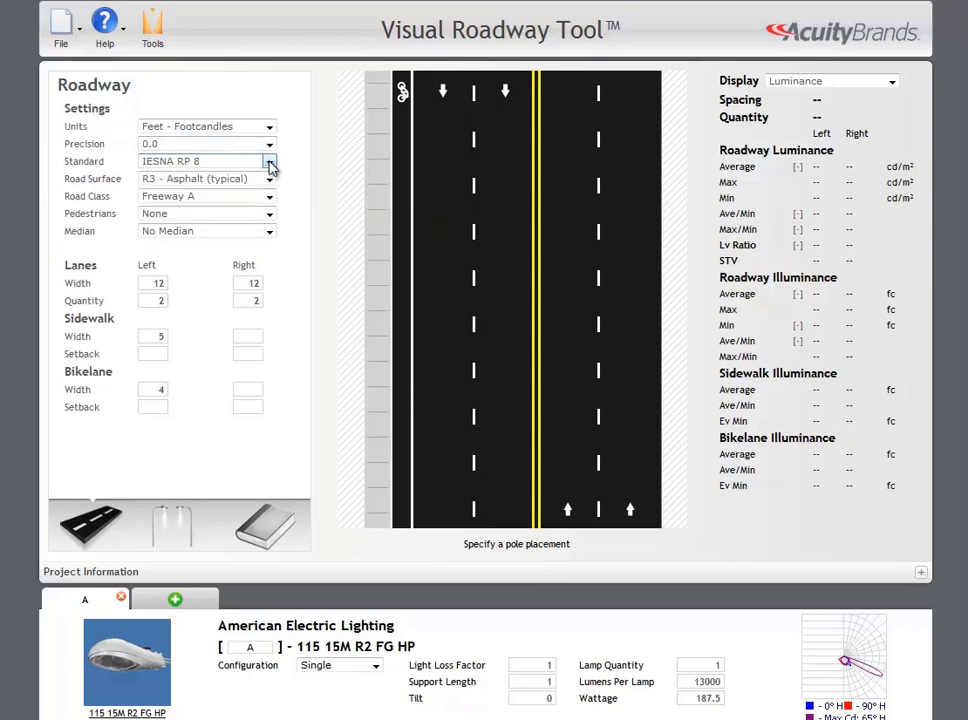
{"action": "left_click", "coordinate": [270, 163]}
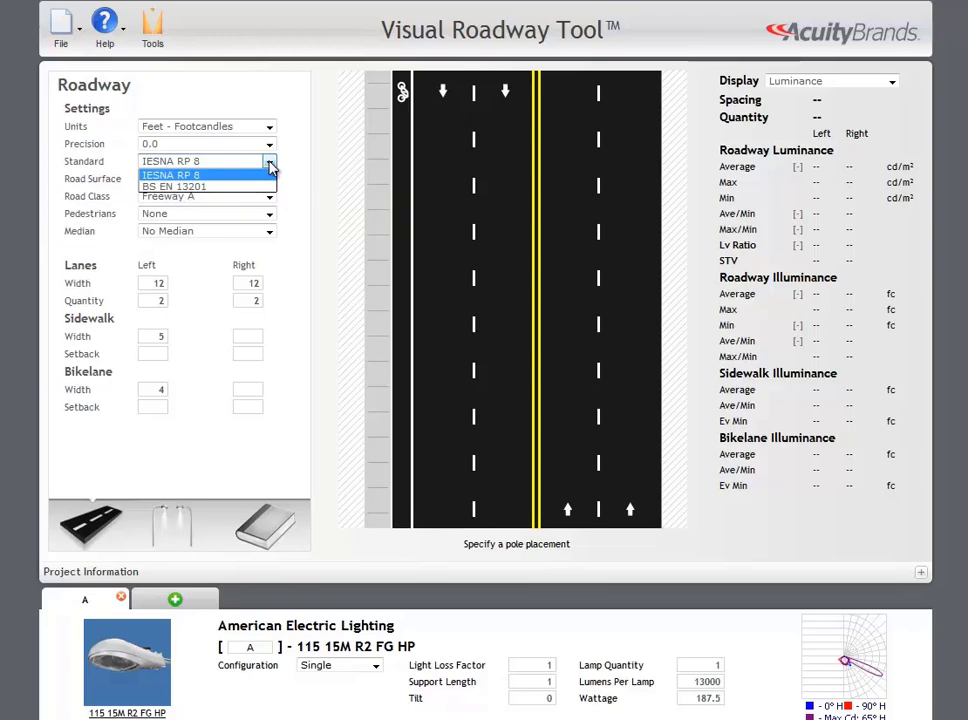
{"action": "left_click", "coordinate": [270, 187]}
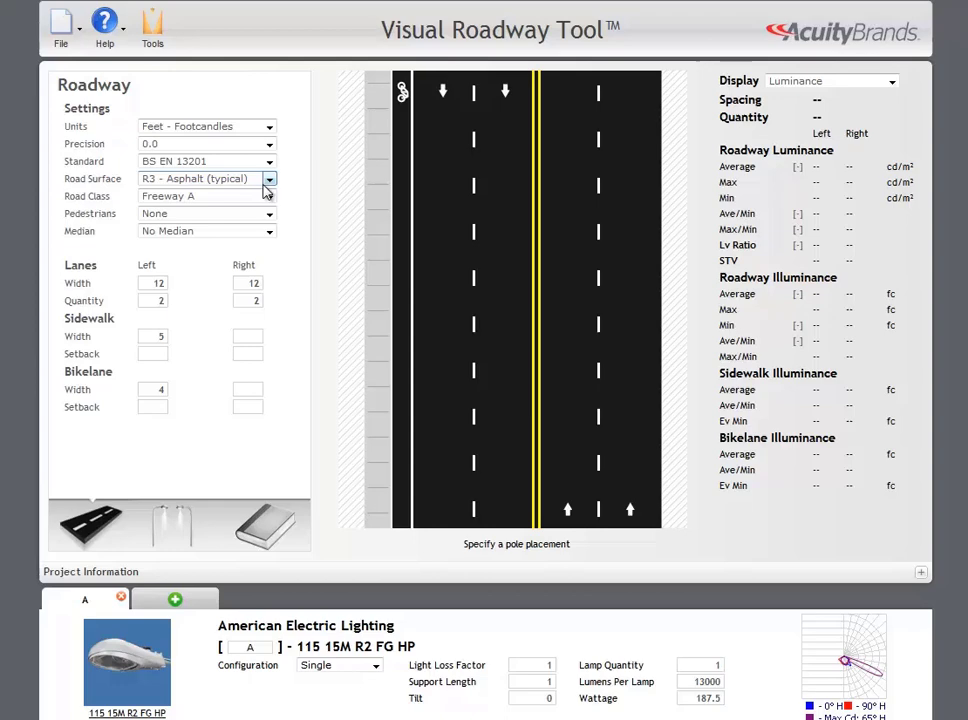
{"action": "left_click", "coordinate": [263, 163]}
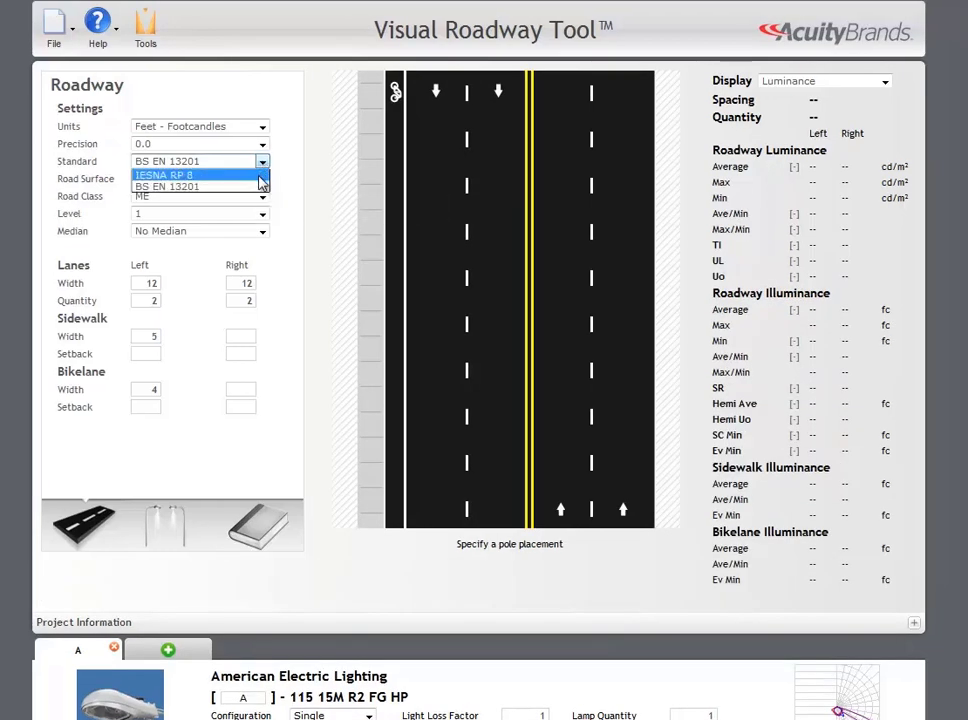
Restore IESNA RP 8 with R3 asphalt, Major road class and Medium pedestrian conflict.
{"action": "left_click", "coordinate": [260, 176]}
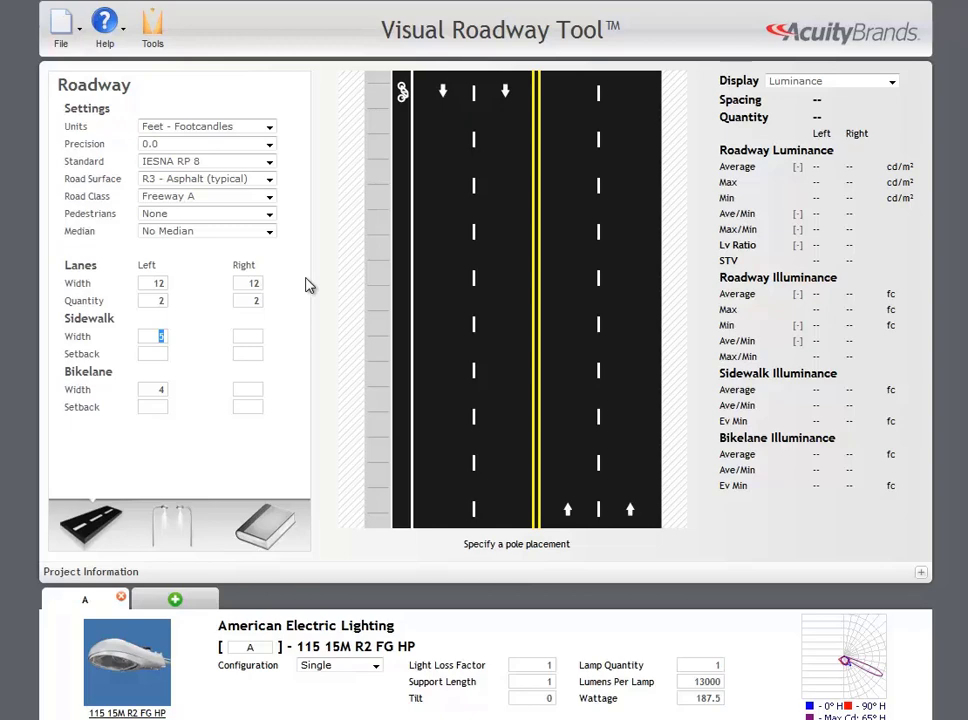
{"action": "left_click", "coordinate": [272, 181]}
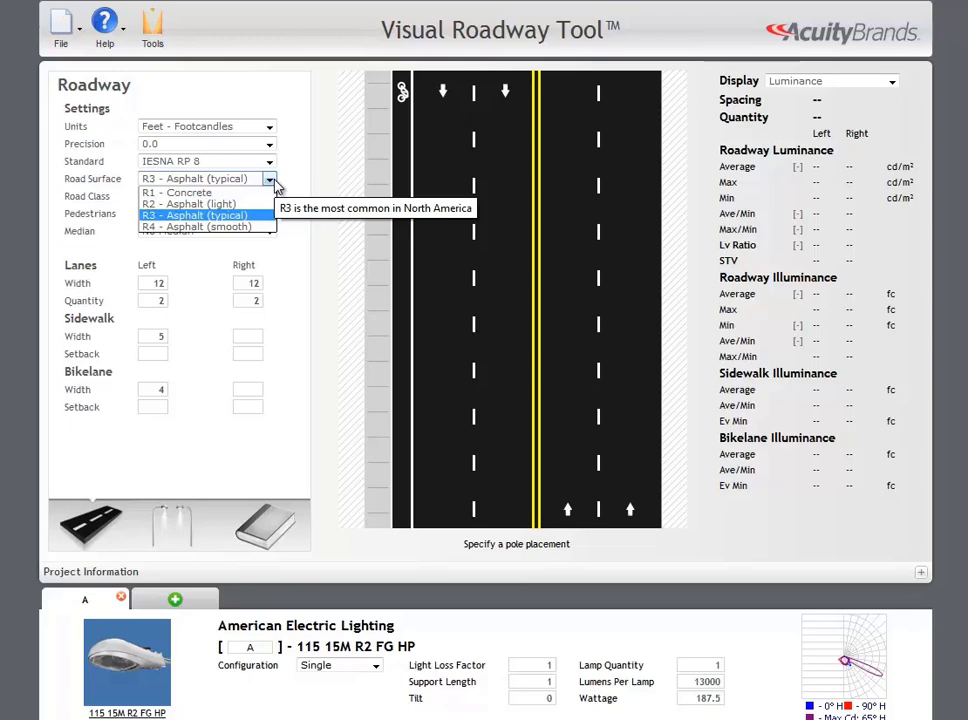
{"action": "left_click", "coordinate": [290, 187]}
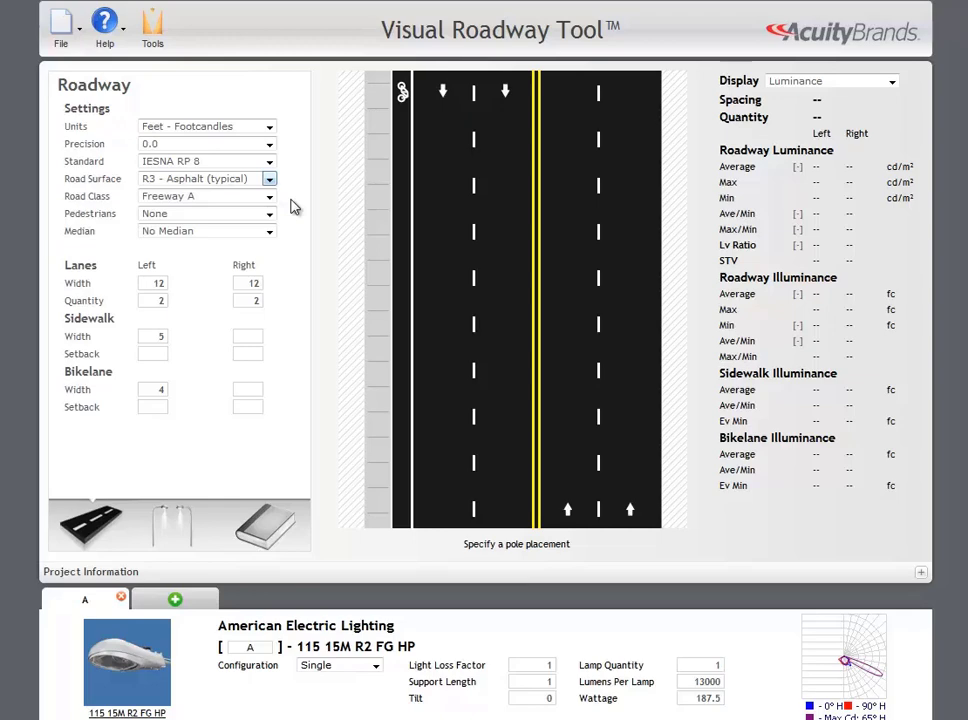
{"action": "left_click", "coordinate": [270, 197]}
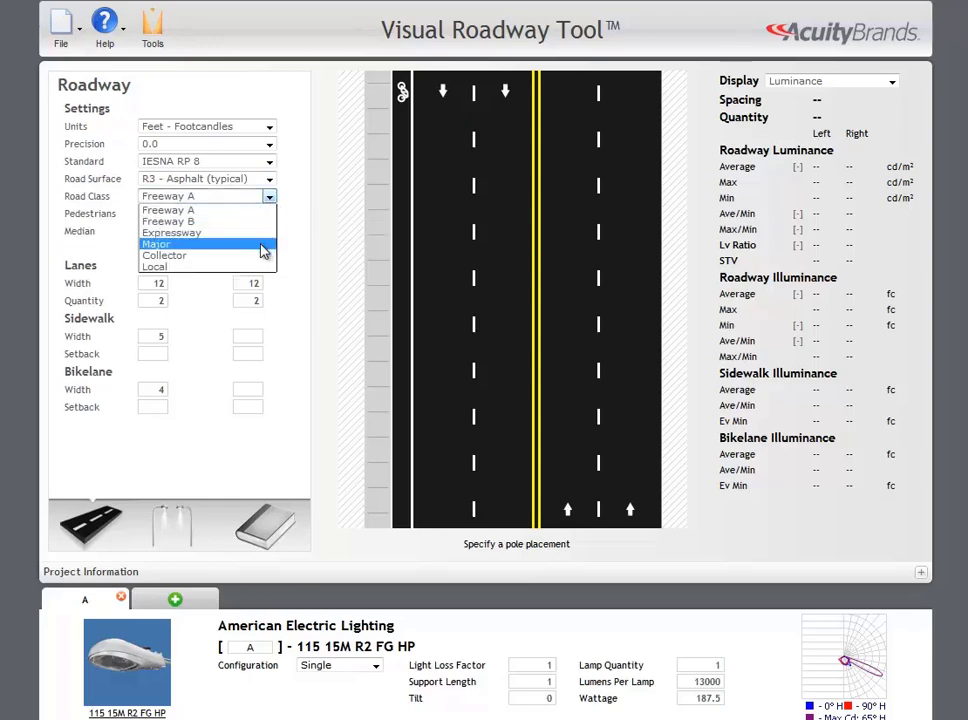
{"action": "left_click", "coordinate": [262, 245]}
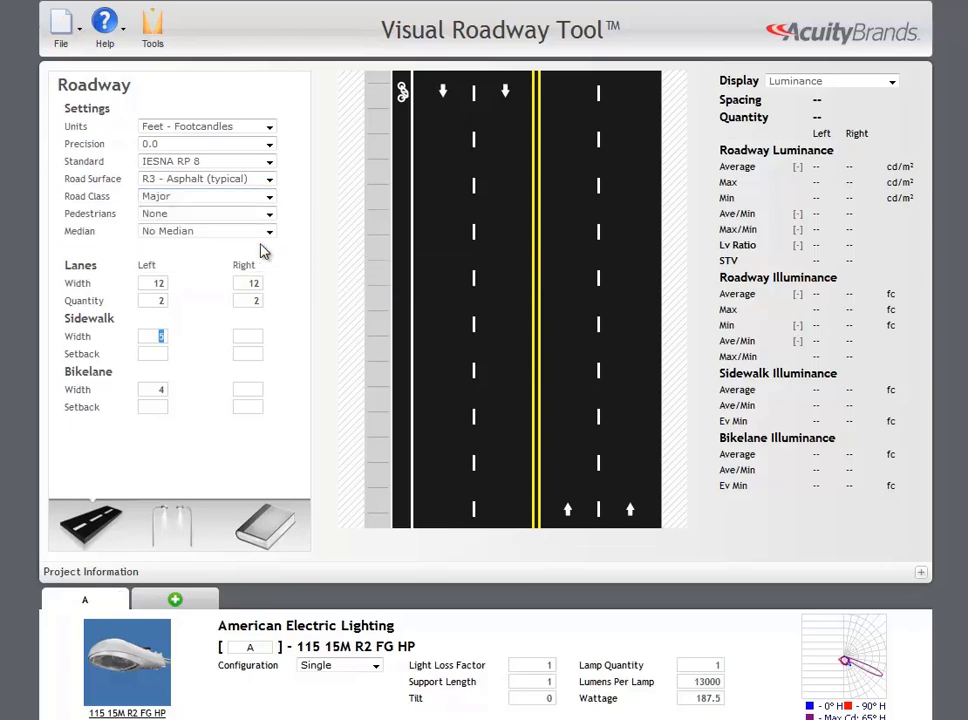
{"action": "left_click", "coordinate": [270, 214]}
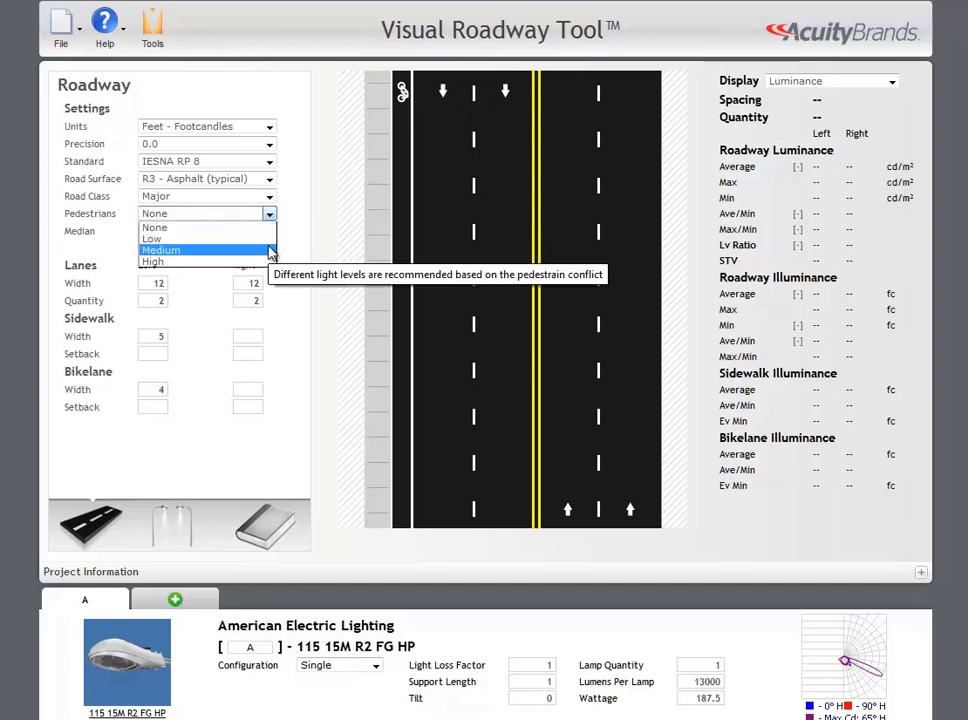
{"action": "left_click", "coordinate": [270, 250]}
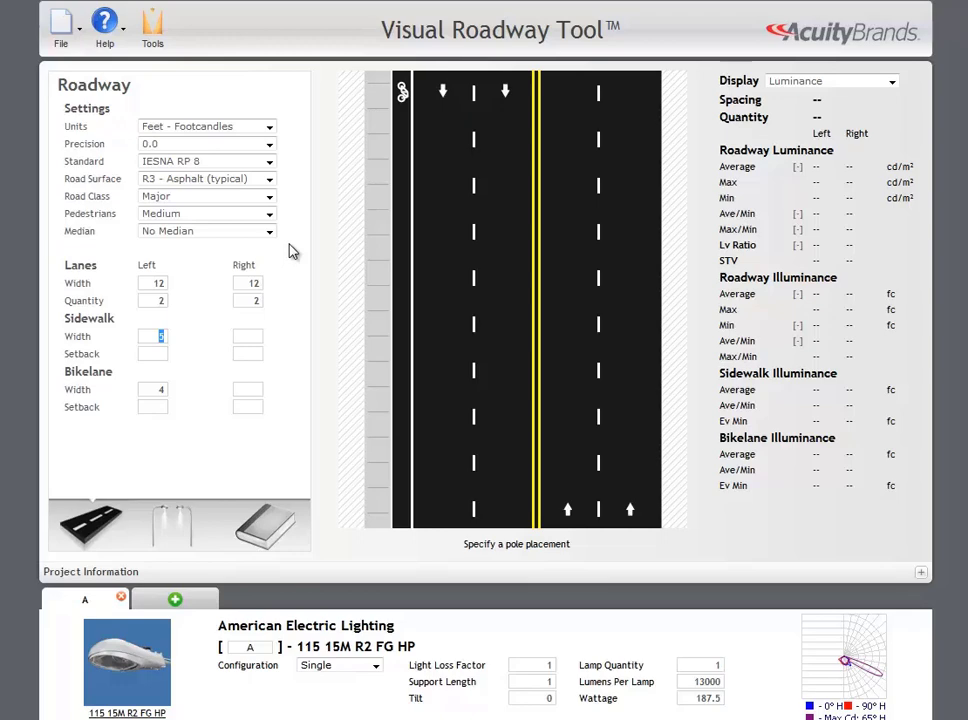
Try the Divider and Turn Lane medians, then settle on No Median.
{"action": "left_click", "coordinate": [270, 233]}
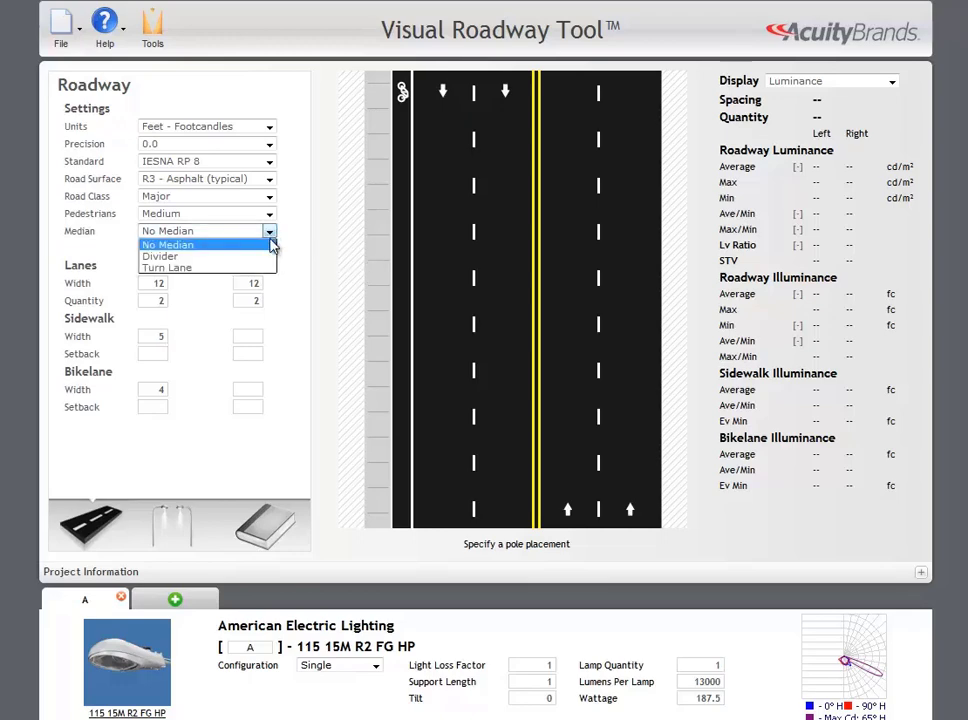
{"action": "left_click", "coordinate": [268, 258]}
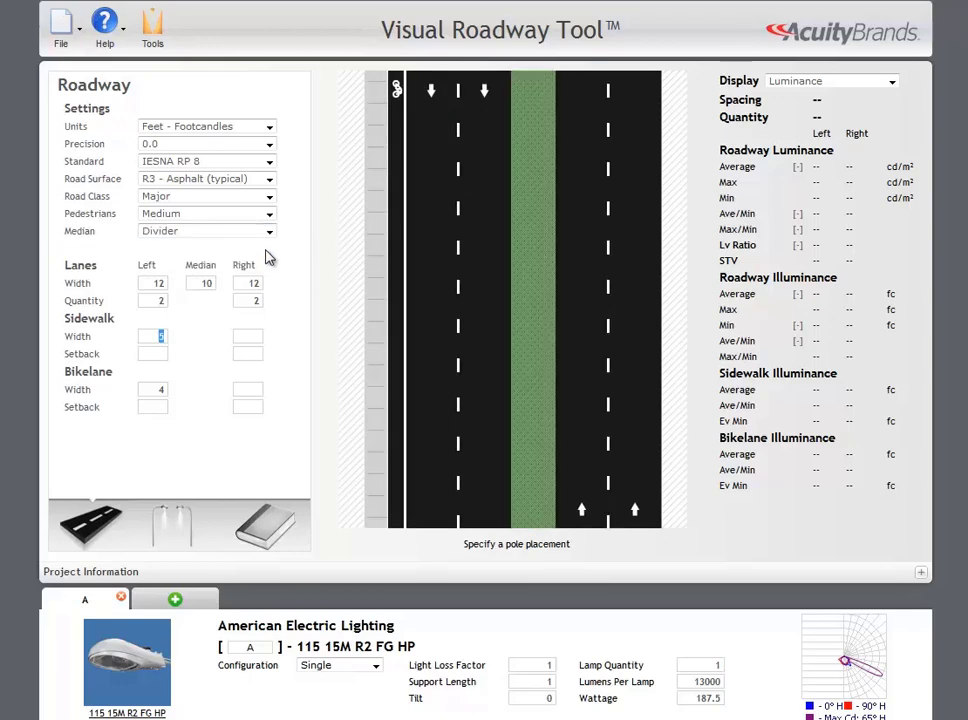
{"action": "left_click", "coordinate": [269, 232]}
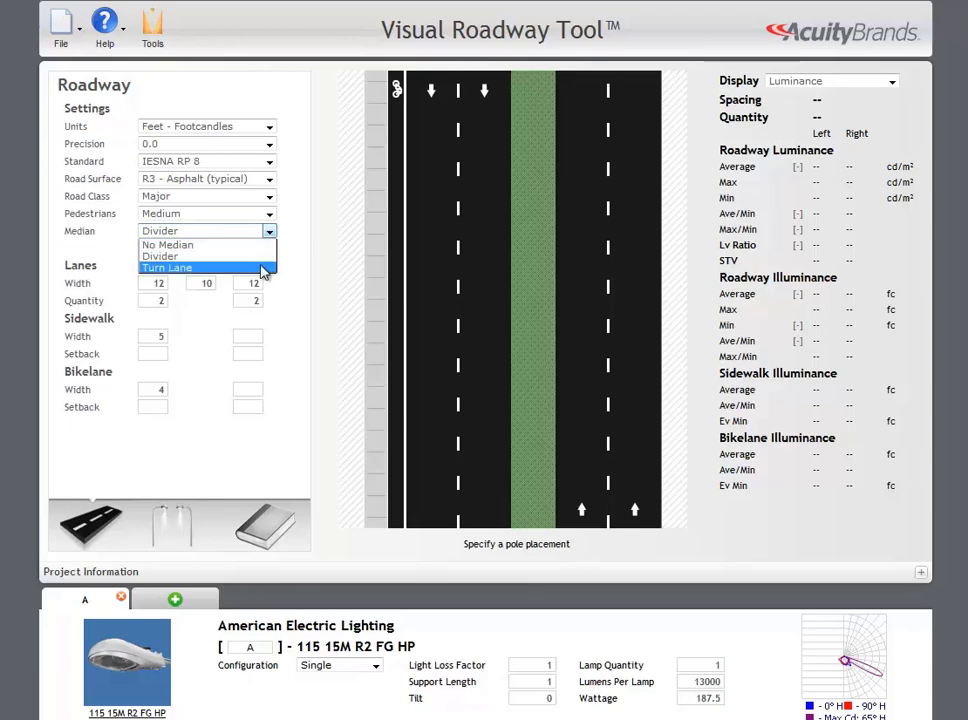
{"action": "left_click", "coordinate": [265, 267]}
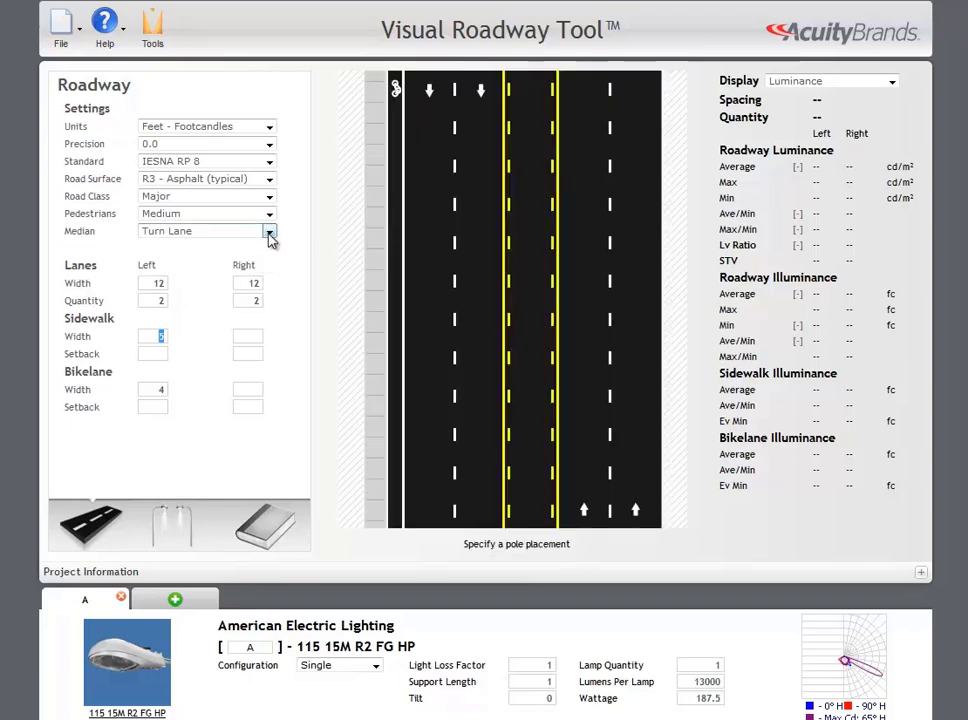
{"action": "left_click", "coordinate": [269, 233]}
{"action": "left_click", "coordinate": [294, 250]}
{"action": "left_click", "coordinate": [269, 232]}
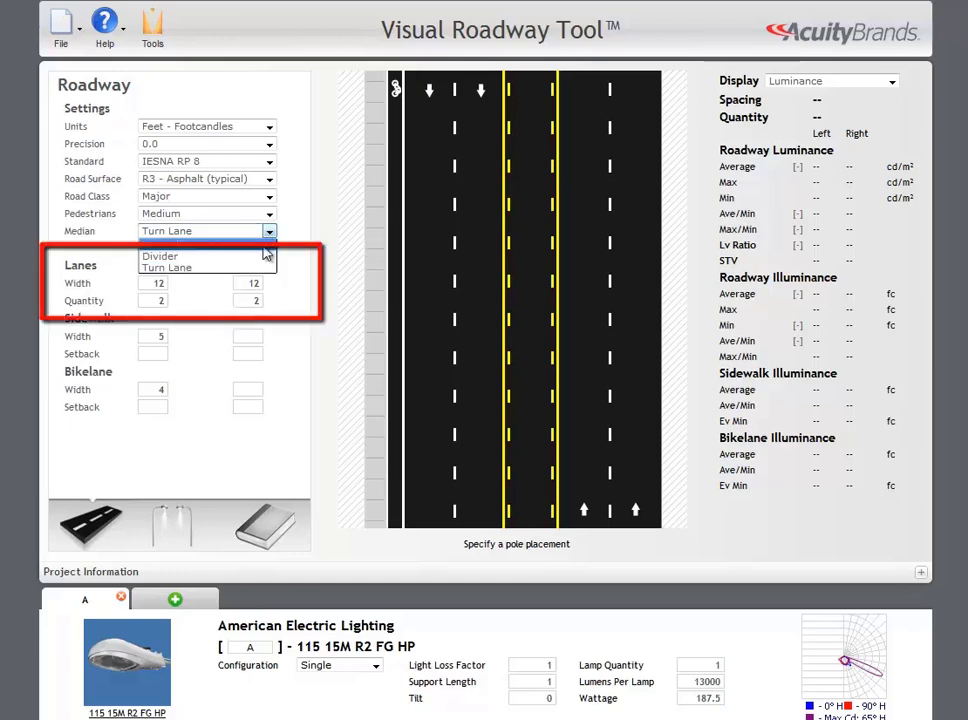
{"action": "left_click", "coordinate": [268, 244]}
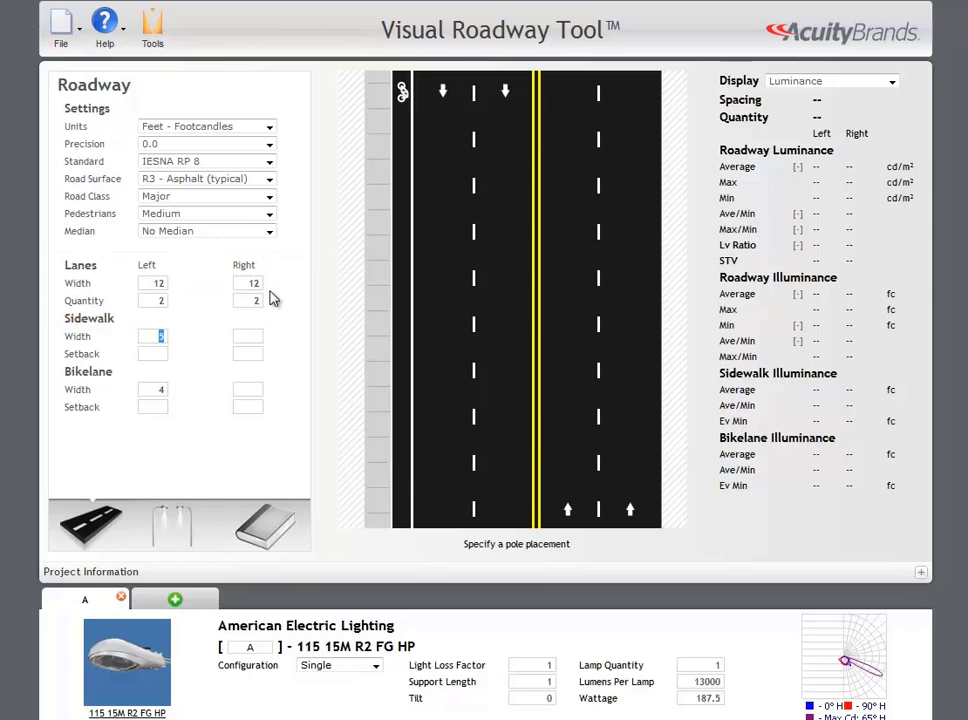
{"action": "left_click", "coordinate": [258, 299]}
{"action": "type", "text": "3"}
{"action": "key", "text": "Return"}
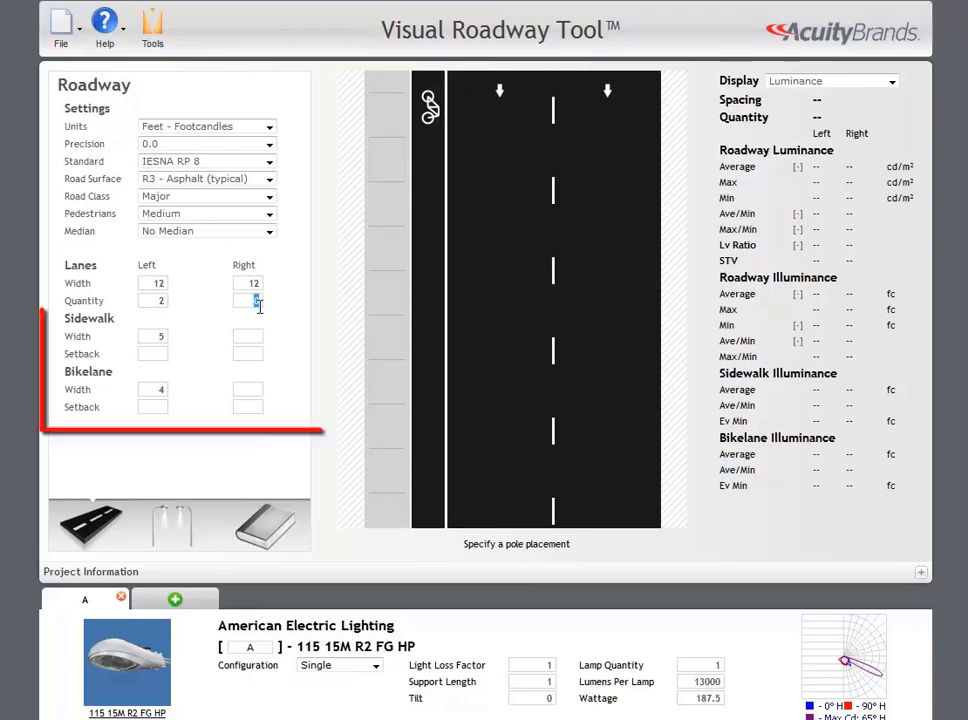
{"action": "type", "text": "2"}
{"action": "key", "text": "Return"}
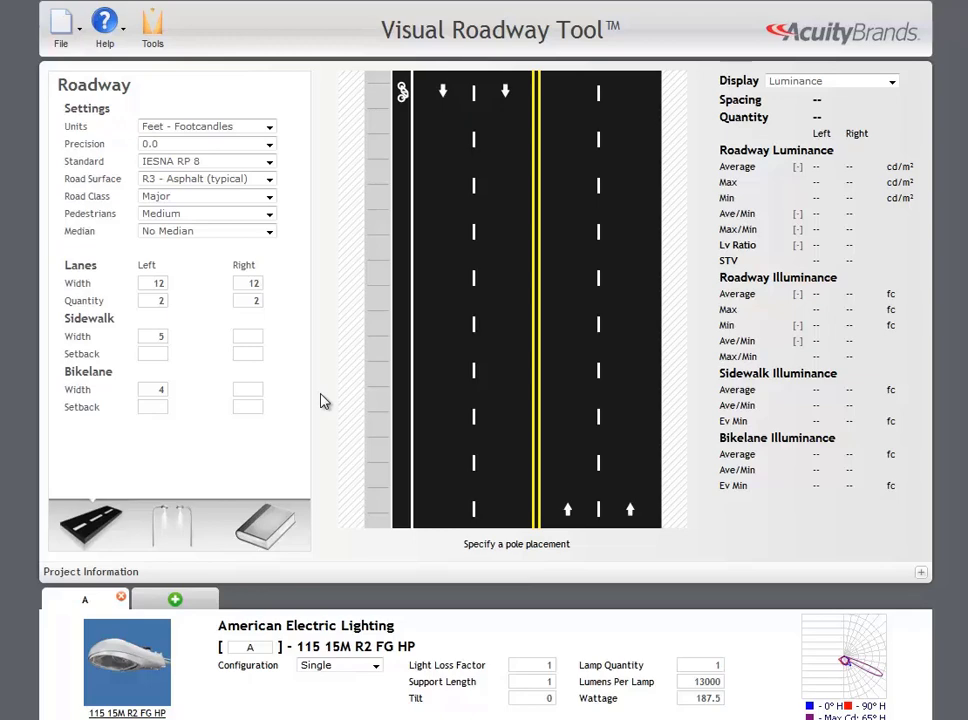
Assign luminaire type A to both the left and right sides of the road.
{"action": "left_click", "coordinate": [171, 528]}
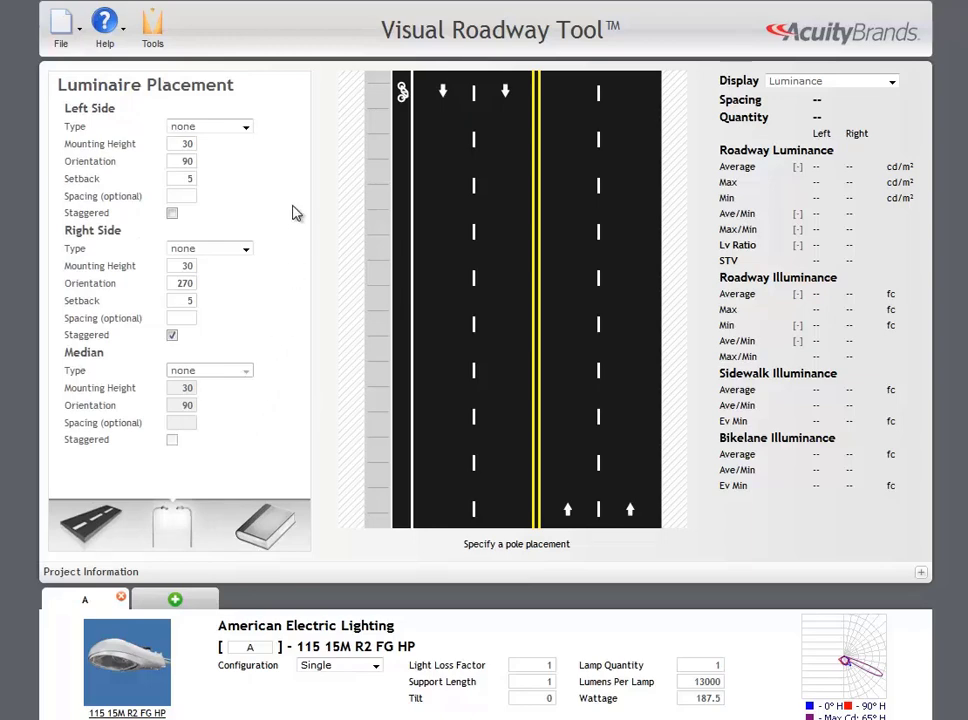
{"action": "left_click", "coordinate": [246, 127]}
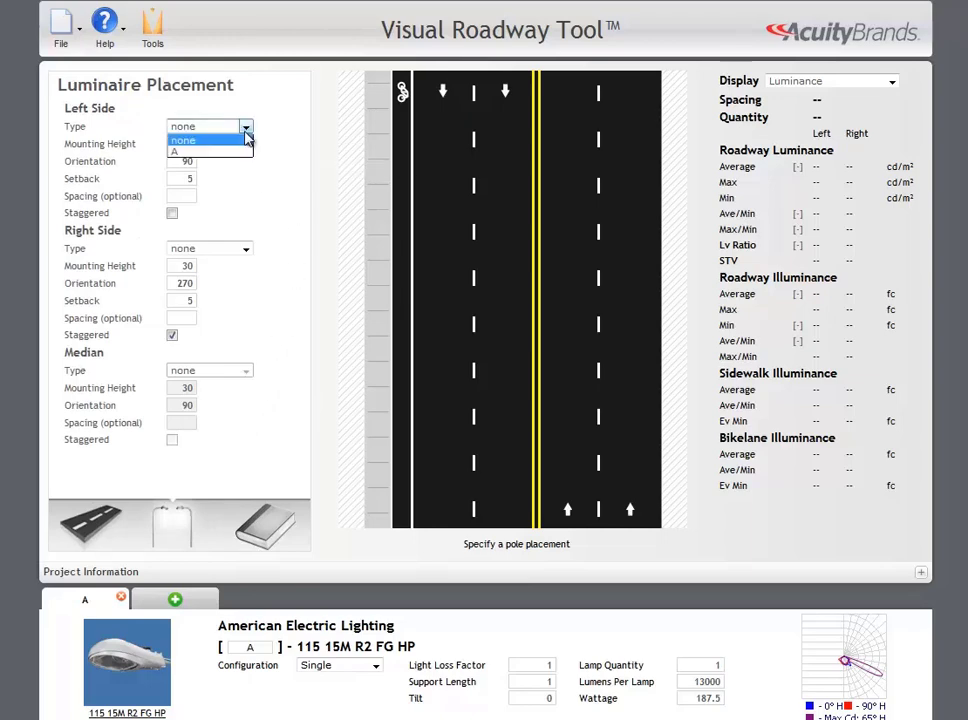
{"action": "left_click", "coordinate": [240, 153]}
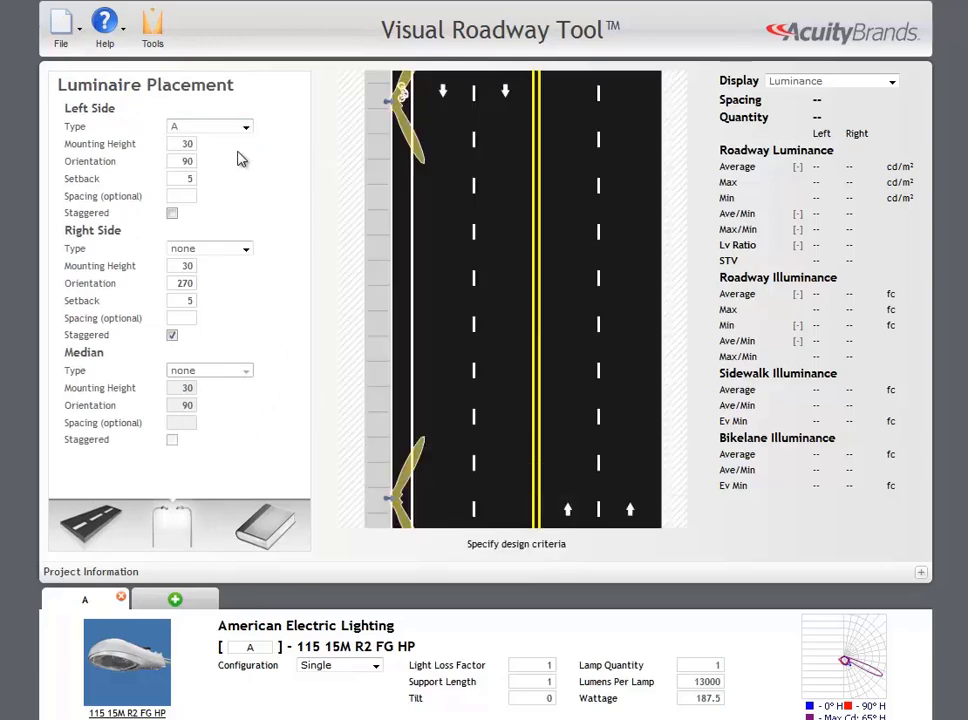
{"action": "left_click", "coordinate": [244, 250]}
{"action": "left_click", "coordinate": [242, 275]}
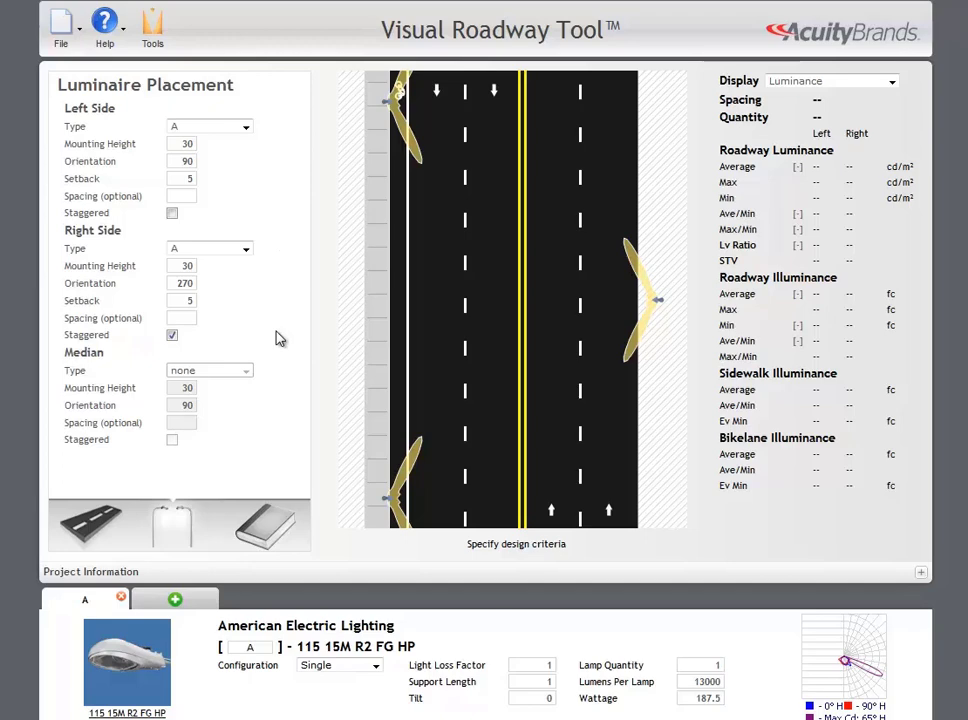
Apply the recommended Luminance criteria, yielding 134-ft spacing and 15 luminaires.
{"action": "left_click", "coordinate": [266, 530]}
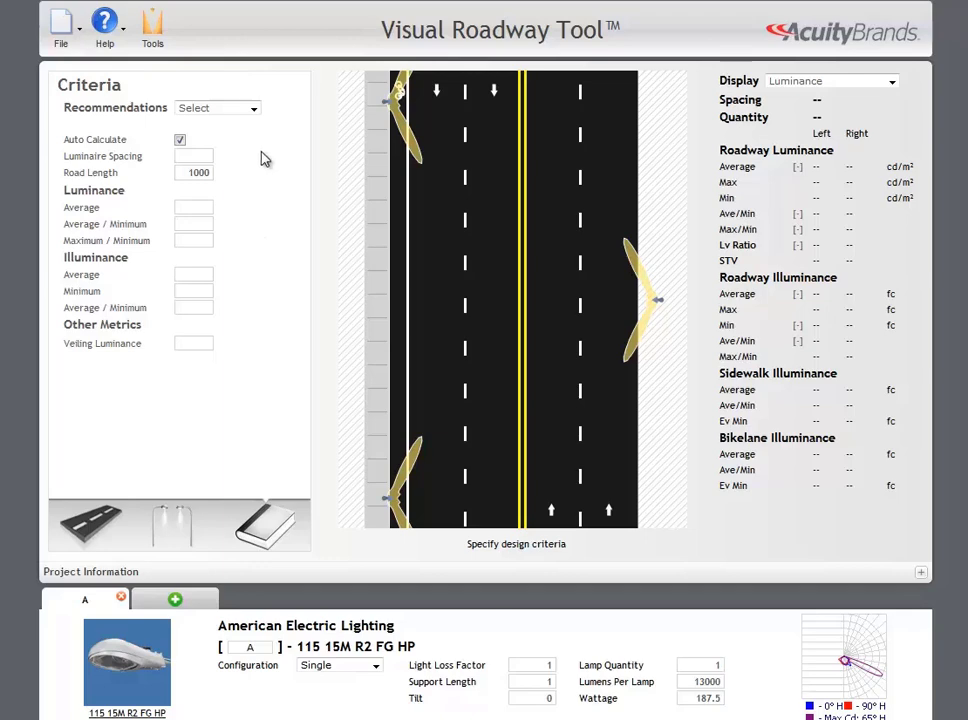
{"action": "left_click", "coordinate": [253, 107]}
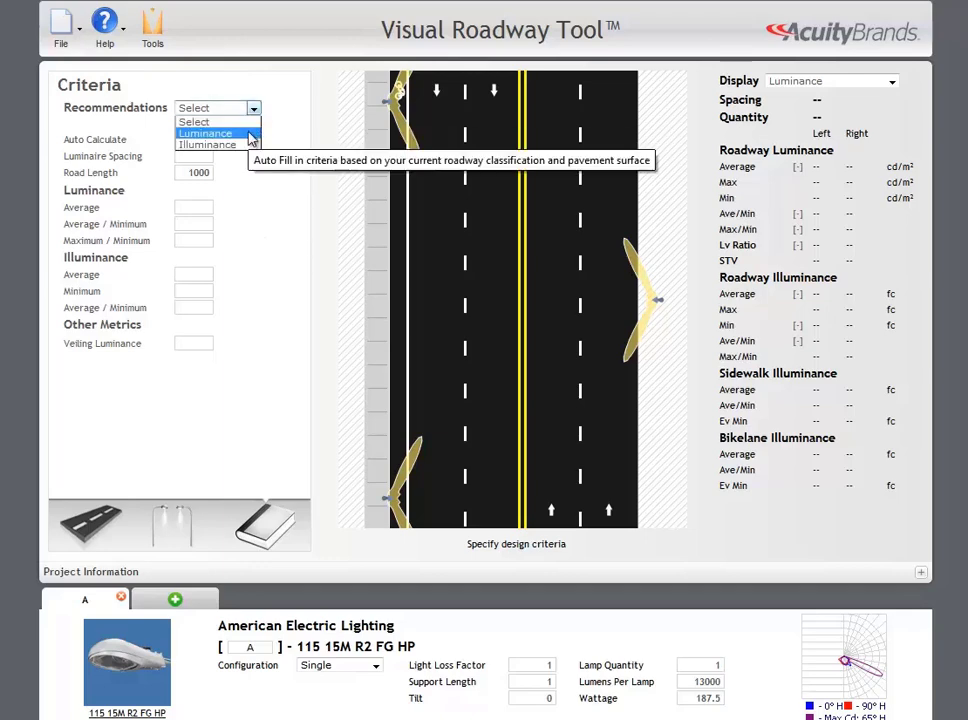
{"action": "left_click", "coordinate": [249, 134]}
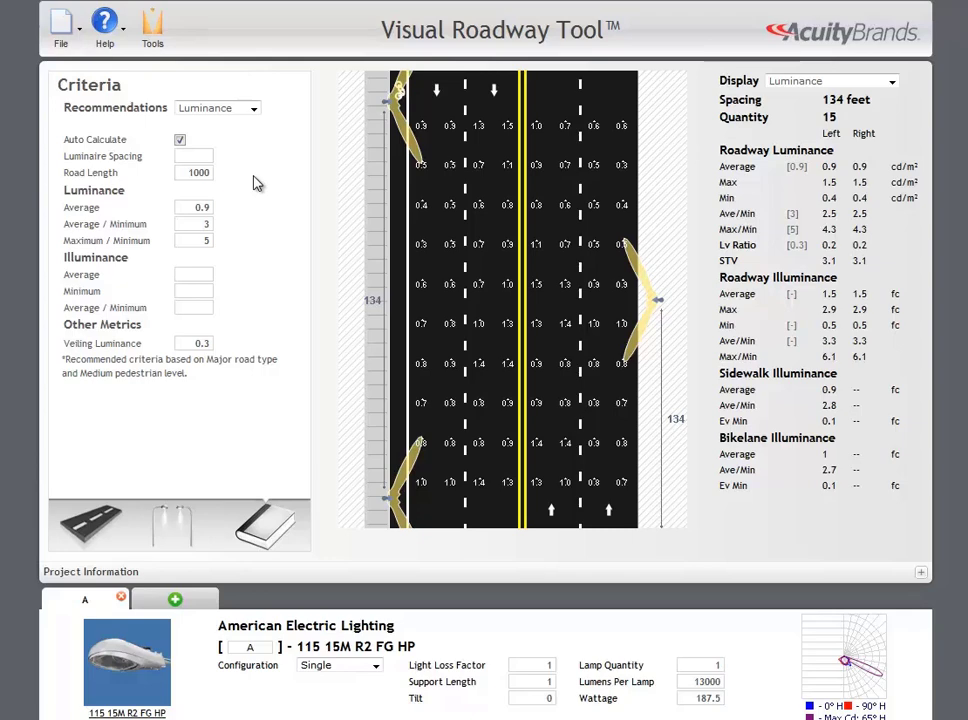
Turn off Auto Calculate and set the average luminance target to 1.
{"action": "left_click", "coordinate": [180, 140]}
{"action": "double_click", "coordinate": [188, 173]}
{"action": "key", "text": "Tab"}
{"action": "type", "text": "1"}
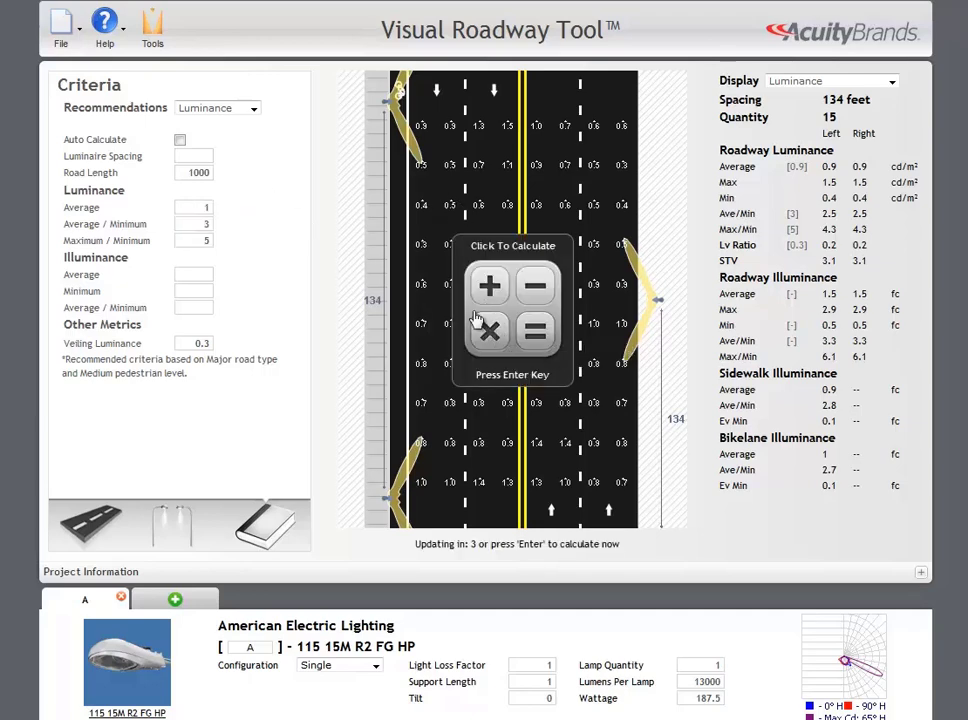
{"action": "key", "text": "Return"}
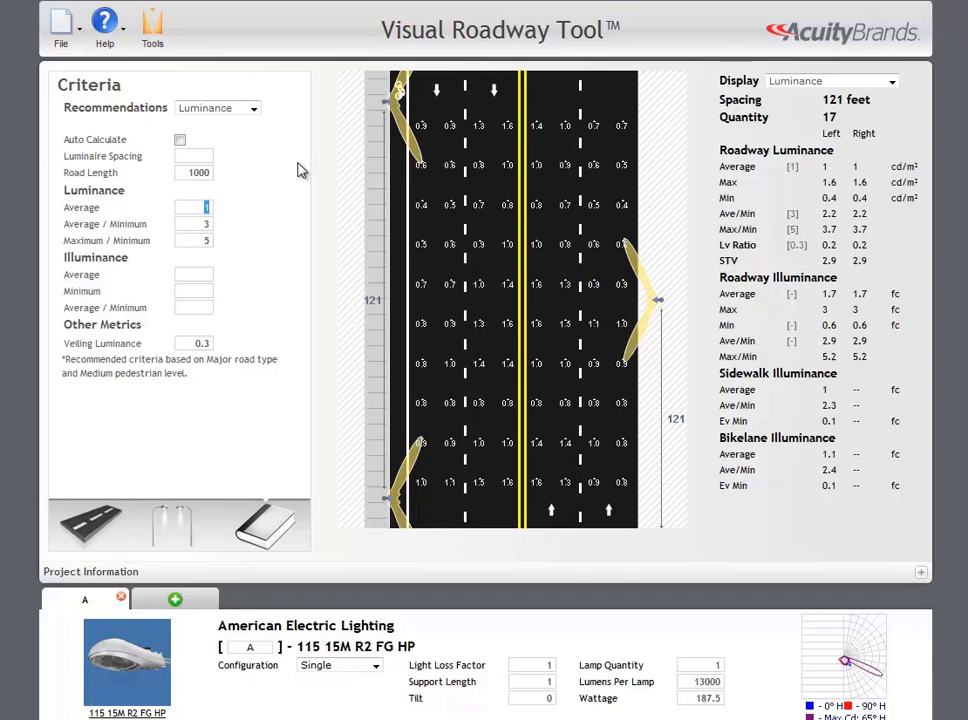
Fix the luminaire spacing at 150 feet, giving 14 luminaires.
{"action": "left_click", "coordinate": [201, 155]}
{"action": "type", "text": "150"}
{"action": "key", "text": "Return"}
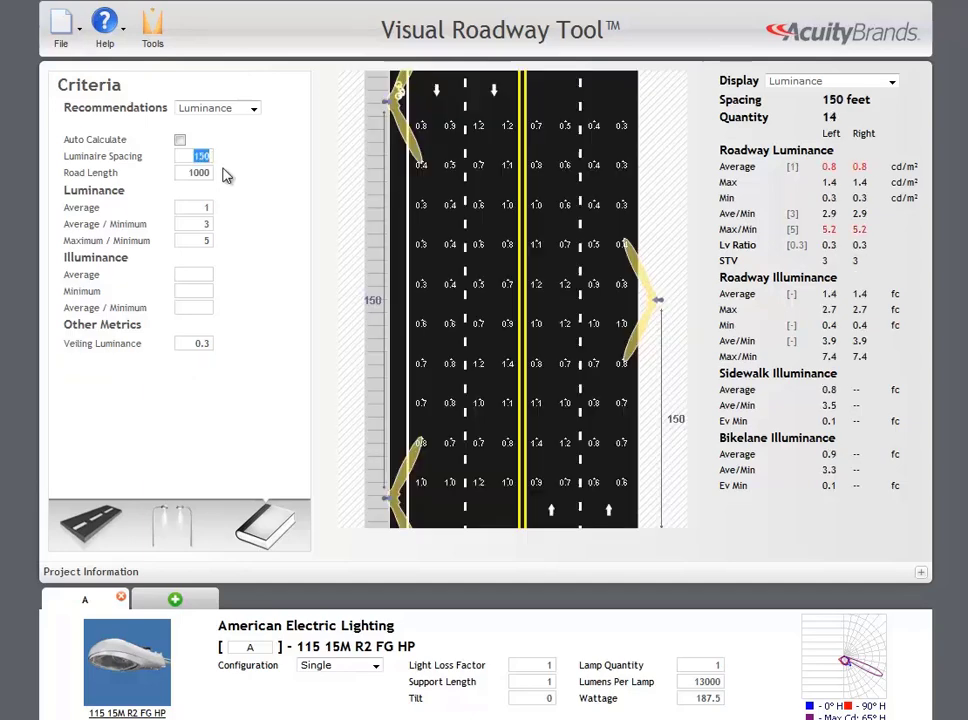
{"action": "left_click", "coordinate": [281, 263]}
Display Illuminance values on the grid and clear the fixed spacing so it recalculates to 121 ft.
{"action": "left_click", "coordinate": [800, 82]}
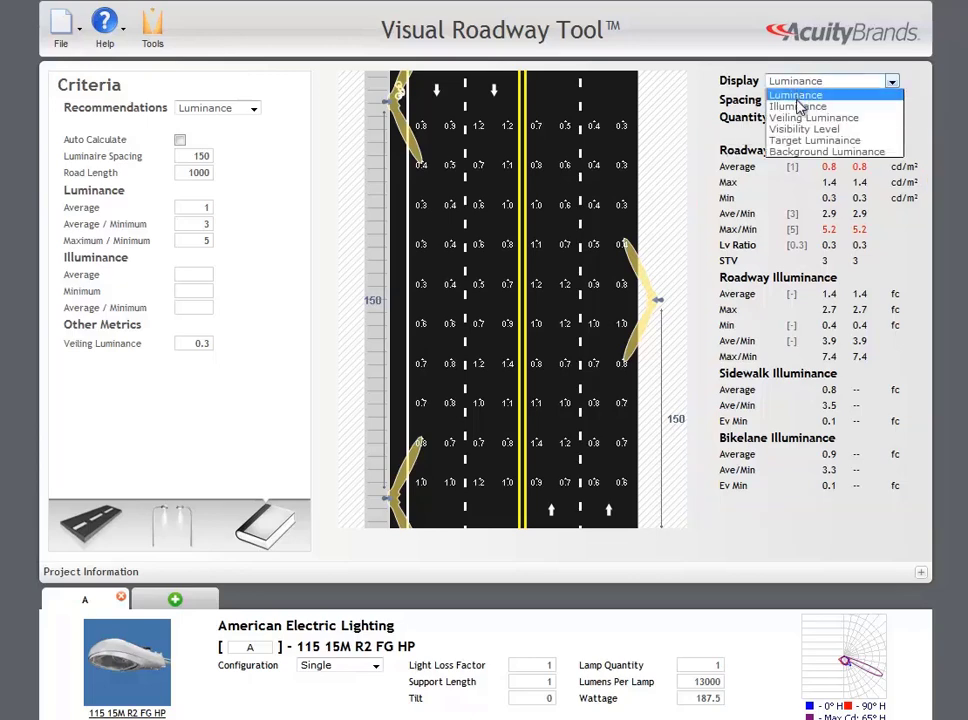
{"action": "left_click", "coordinate": [800, 106]}
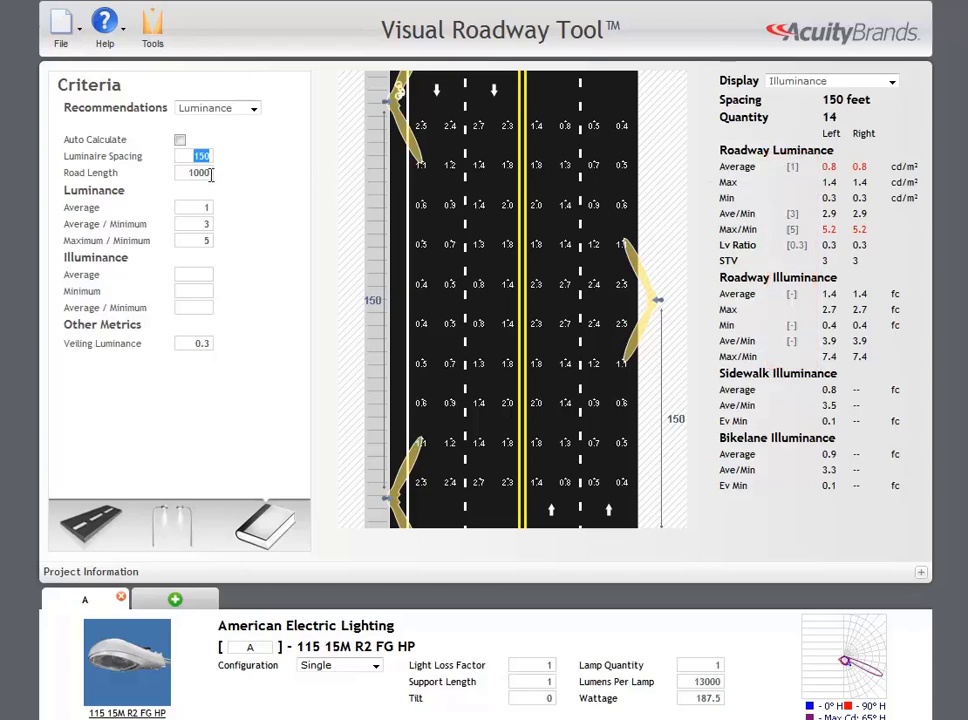
{"action": "key", "text": "BackSpace"}
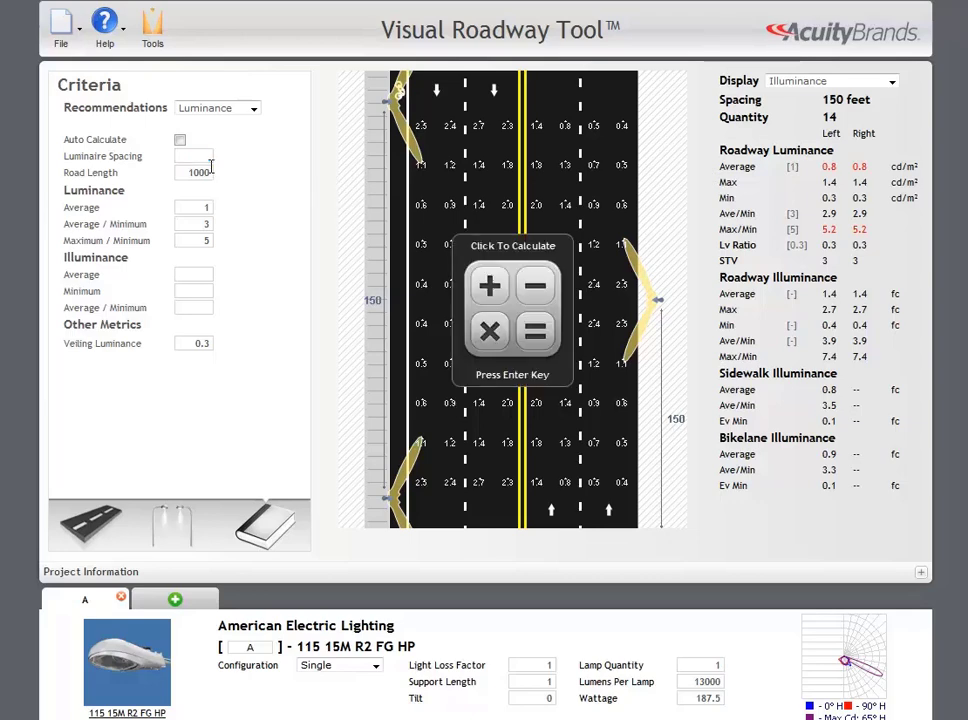
{"action": "key", "text": "Return"}
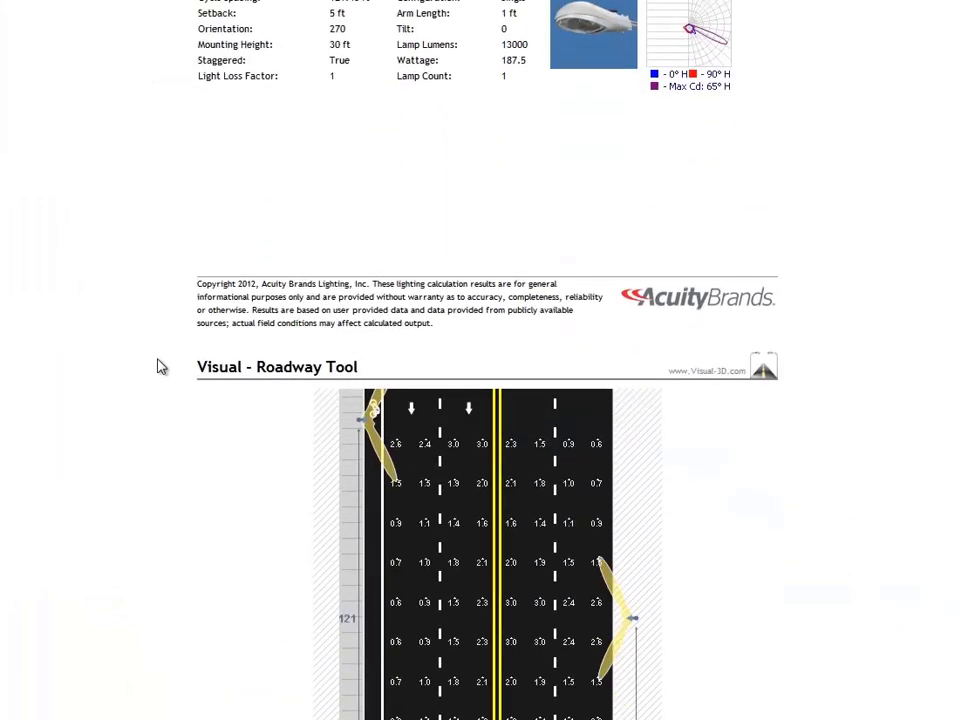
{"action": "scroll", "coordinate": [157, 367], "scroll_direction": "down", "scroll_amount": 3}
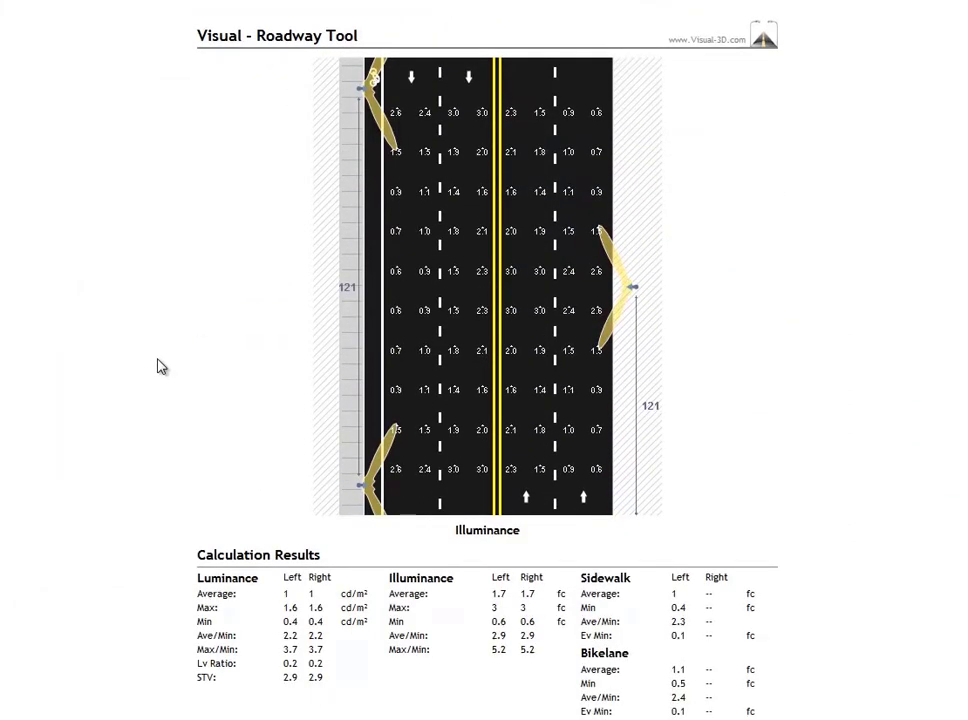